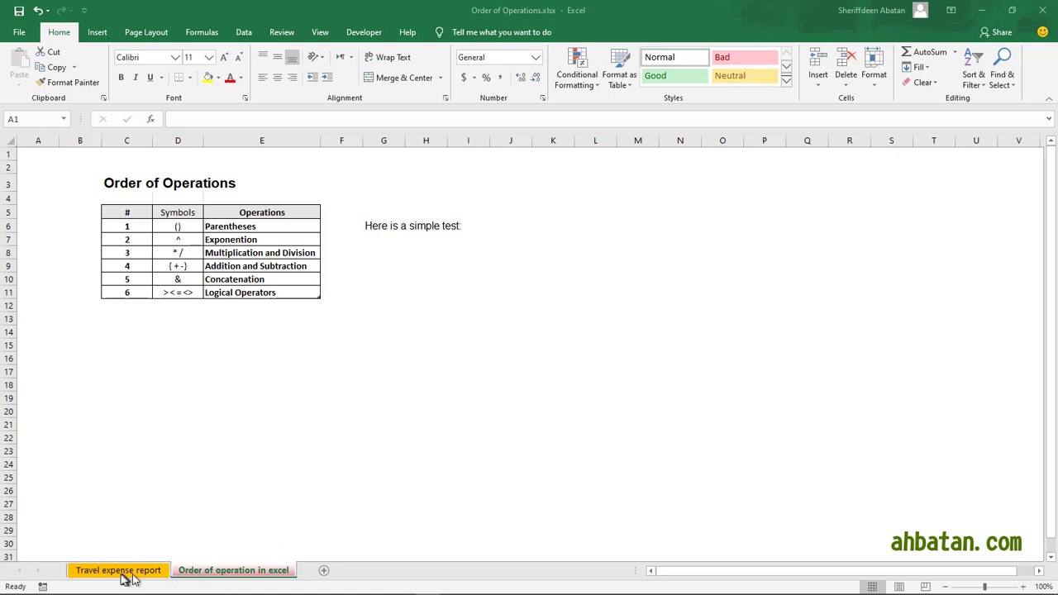
# Look over the order of operation sheet and the blank cells in the Travel expense report sheet's expense table
pyautogui.click(108, 575)
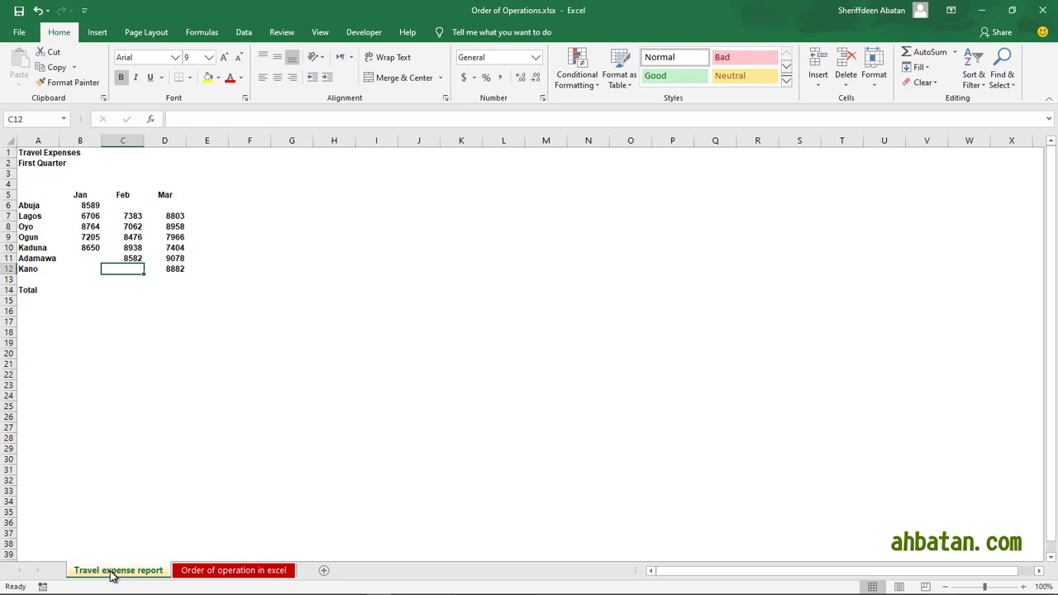
pyautogui.click(254, 575)
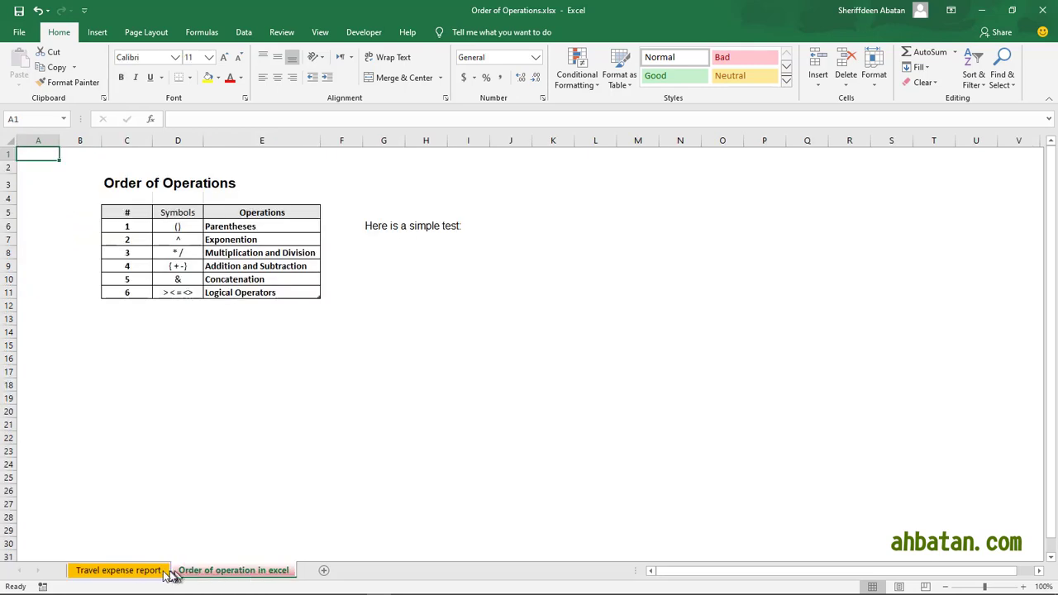
pyautogui.click(124, 571)
pyautogui.click(168, 206)
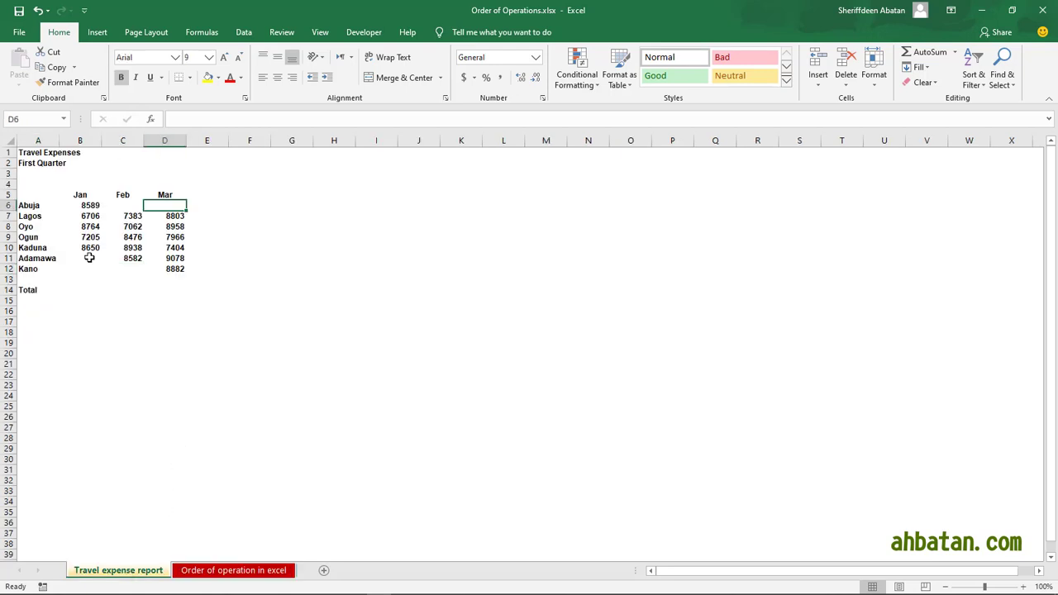
pyautogui.click(89, 257)
pyautogui.press('Down')
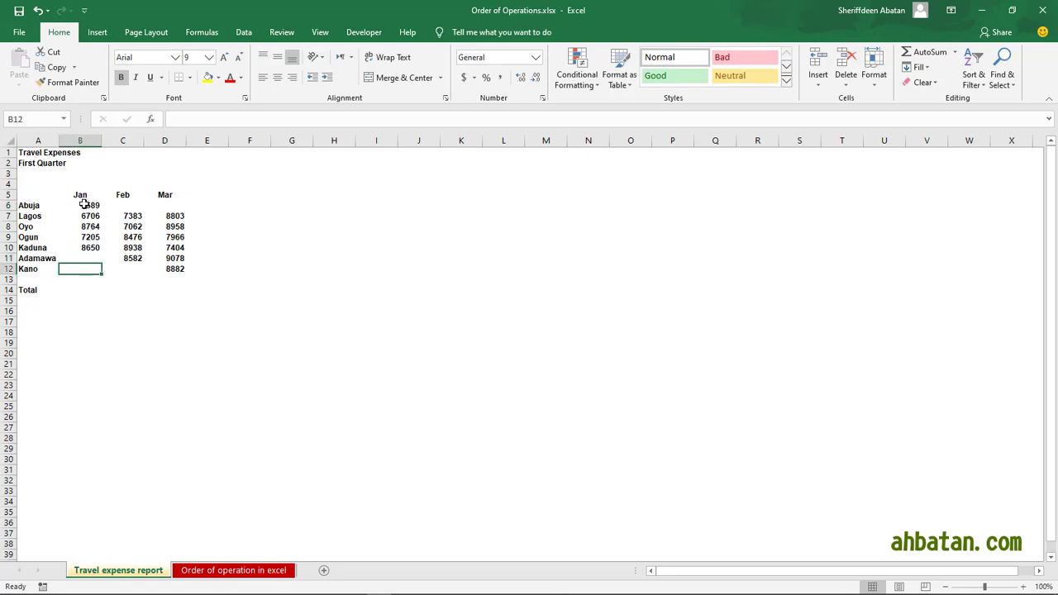
# Select the expense range B6:D12 and fill the blank January cells with 4657 for Adamawa and 8756 for Kano
pyautogui.moveTo(83, 205); pyautogui.dragTo(176, 273)
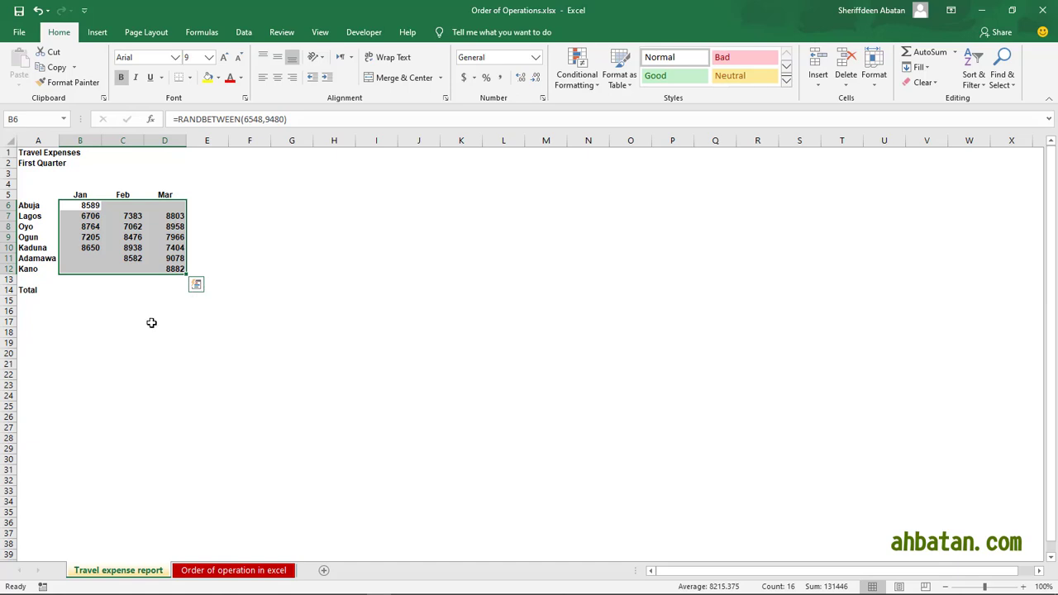
pyautogui.press('Return')
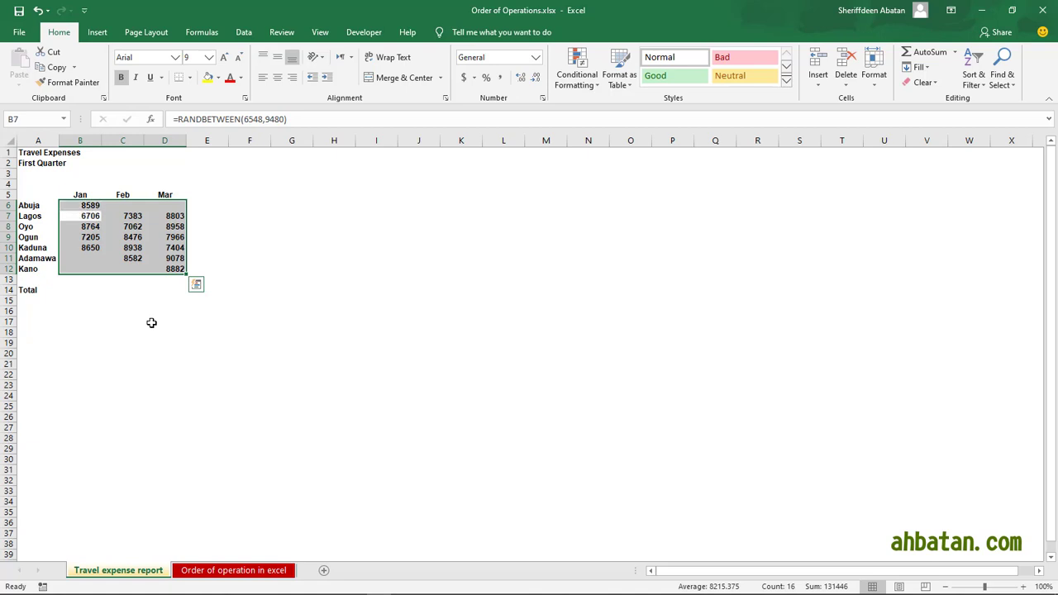
pyautogui.press('Return')
pyautogui.press('Return')
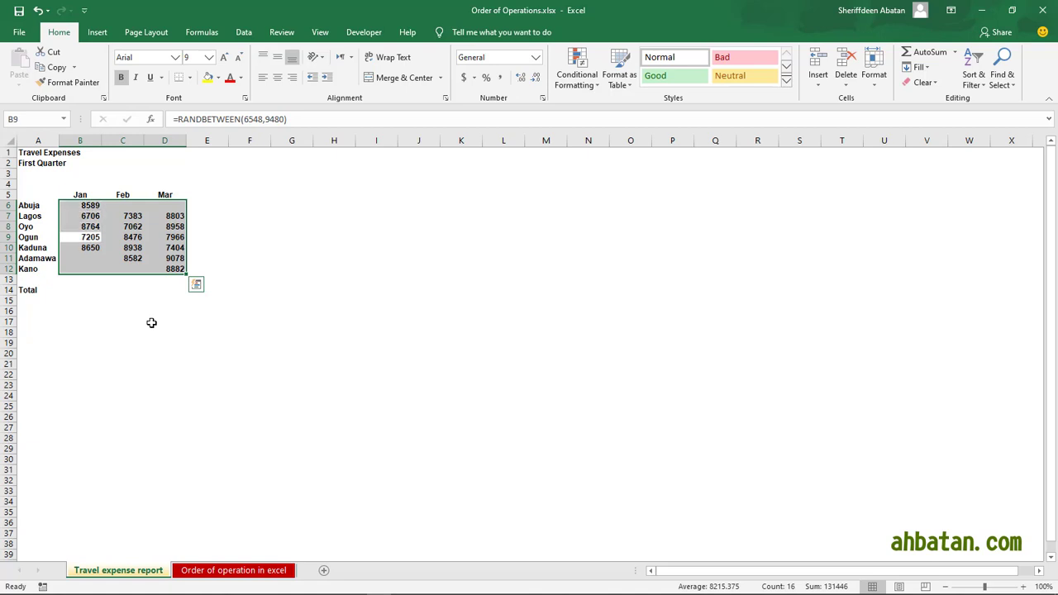
pyautogui.press('Return')
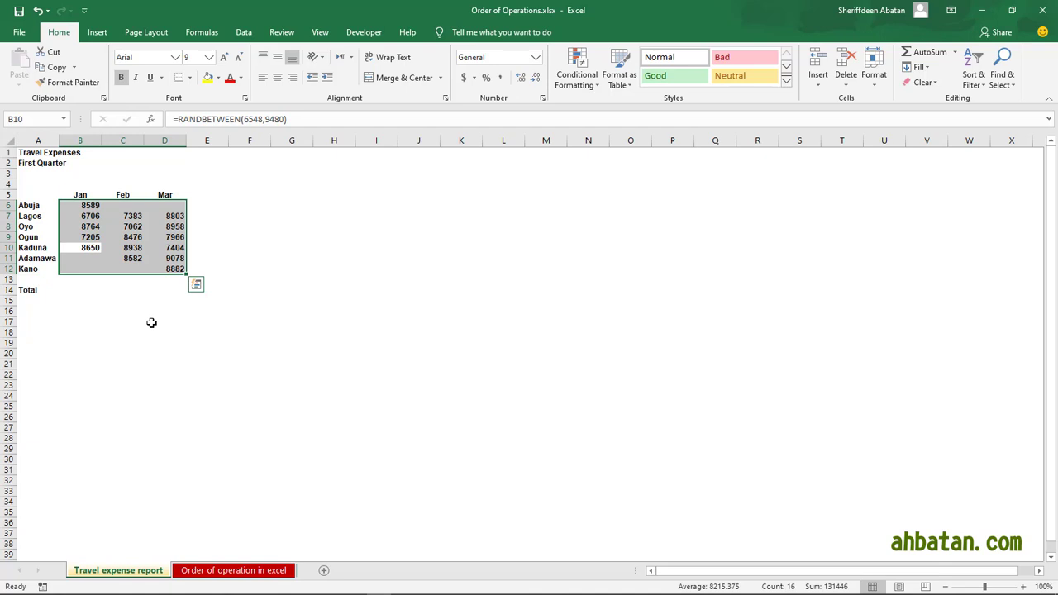
pyautogui.press('Return')
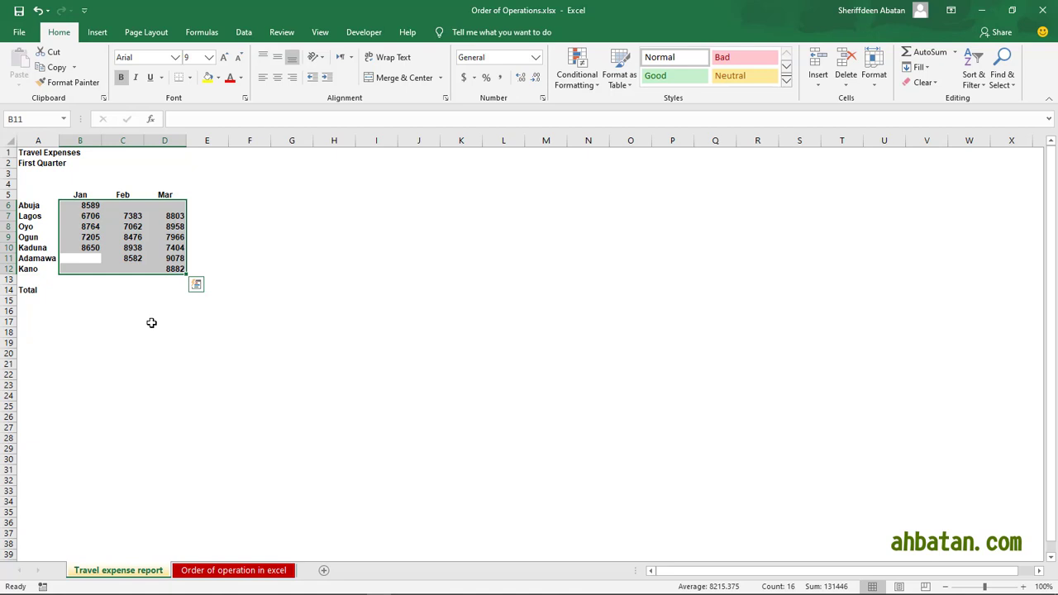
pyautogui.write('4657')
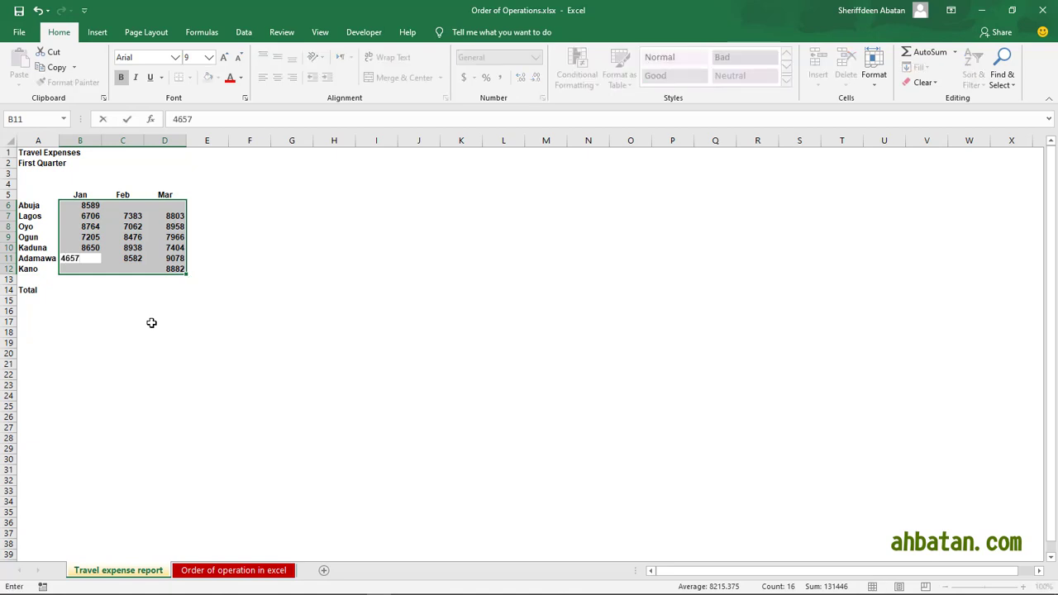
pyautogui.press('Return')
pyautogui.write('8756')
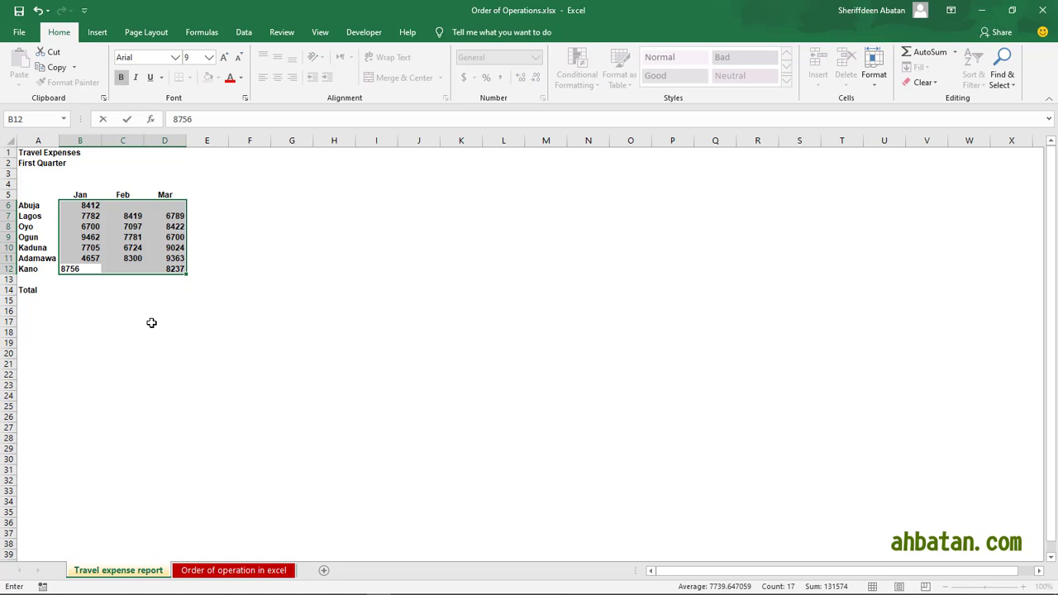
pyautogui.press('Return')
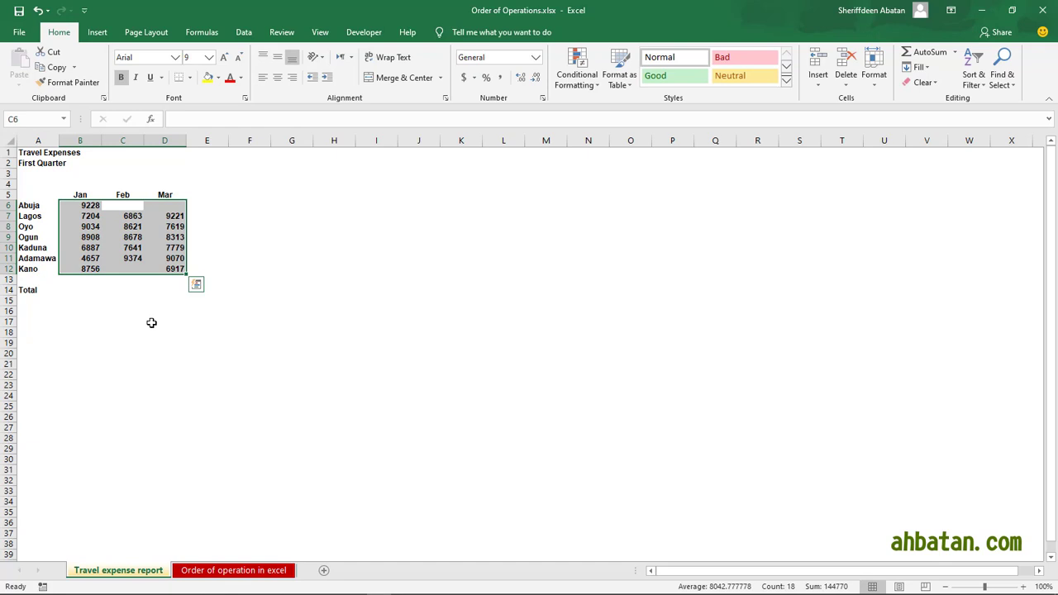
# Fill the blank February cells within the selected range with 4556 for Abuja and 8563 for Kano
pyautogui.write('4556')
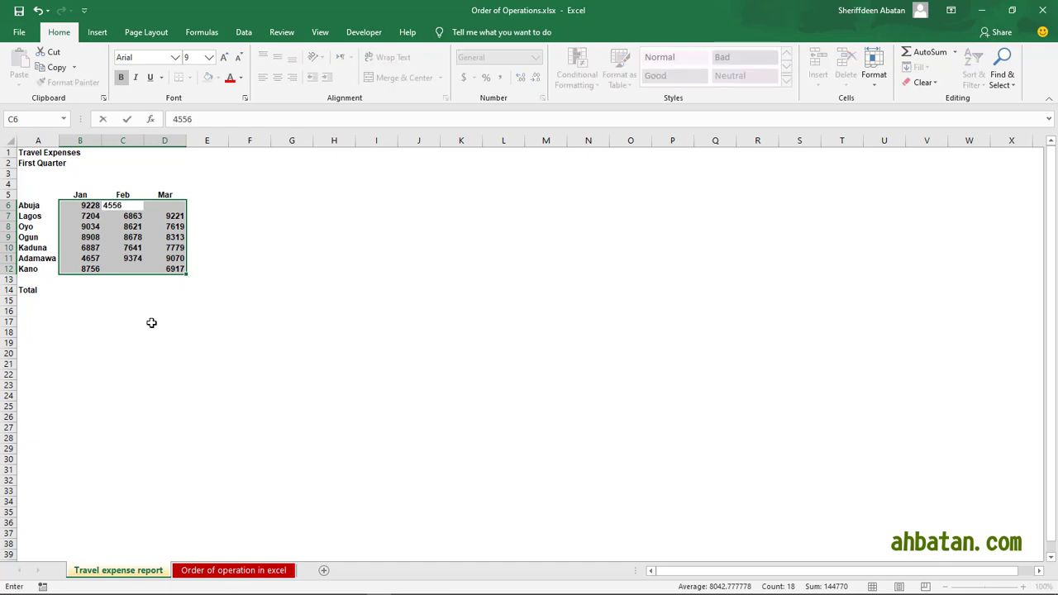
pyautogui.press('Return')
pyautogui.press('Return')
pyautogui.press('Return')
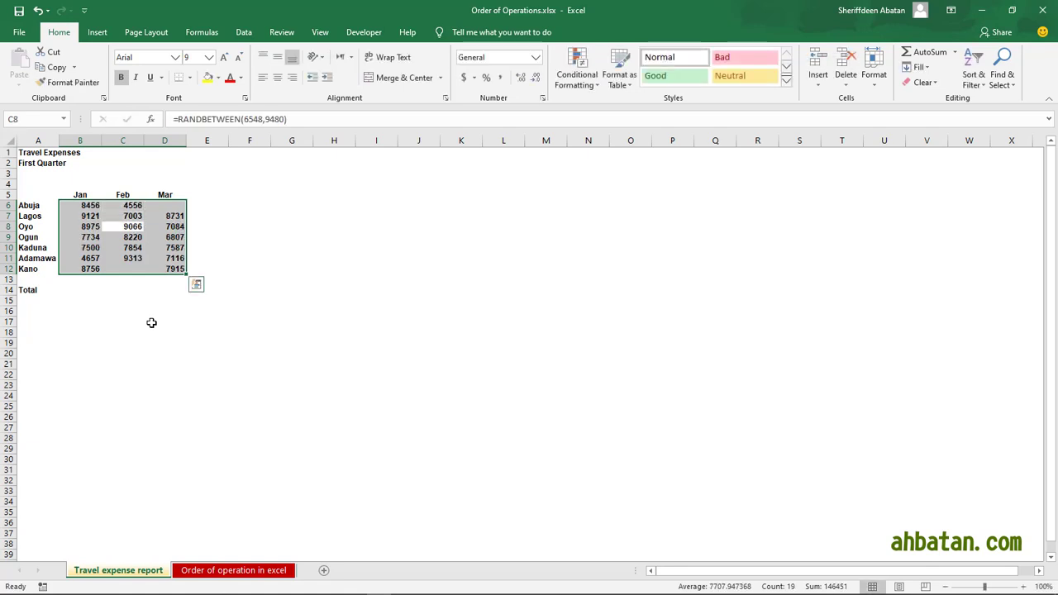
pyautogui.press('Return')
pyautogui.press('Return')
pyautogui.press('Return')
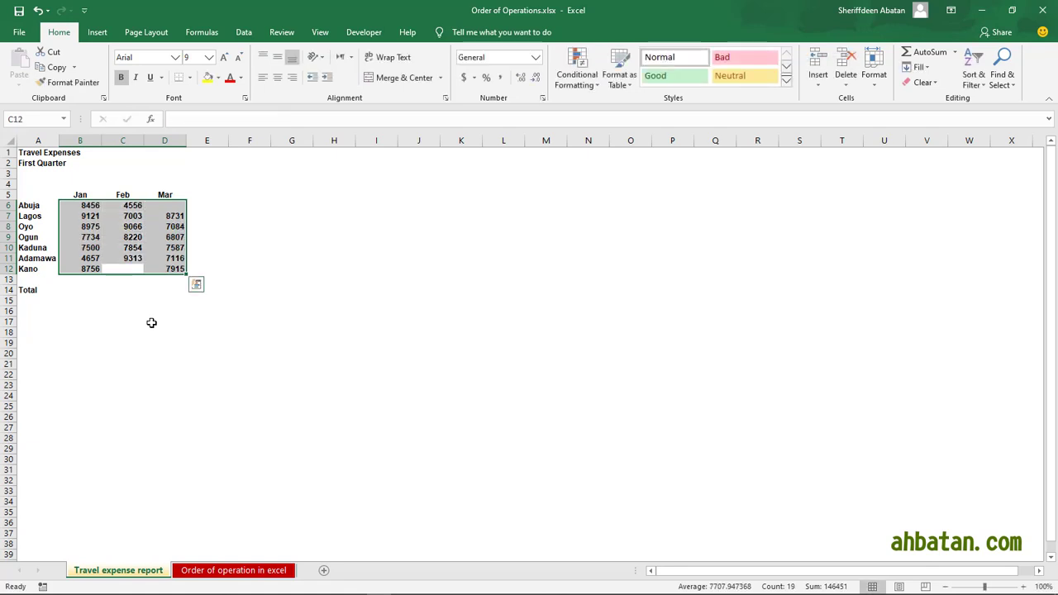
pyautogui.write('8563')
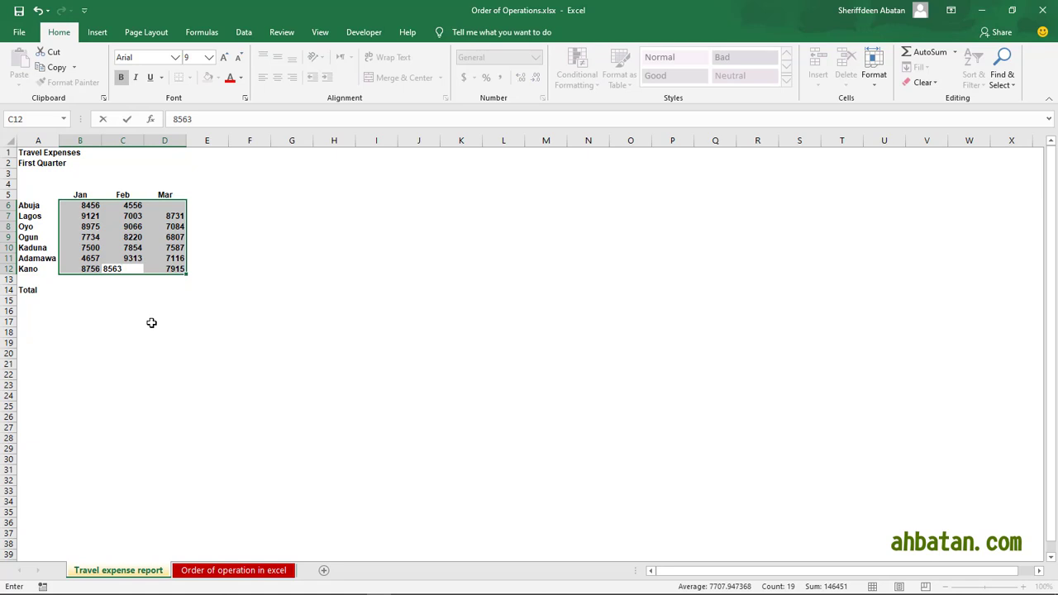
pyautogui.press('Return')
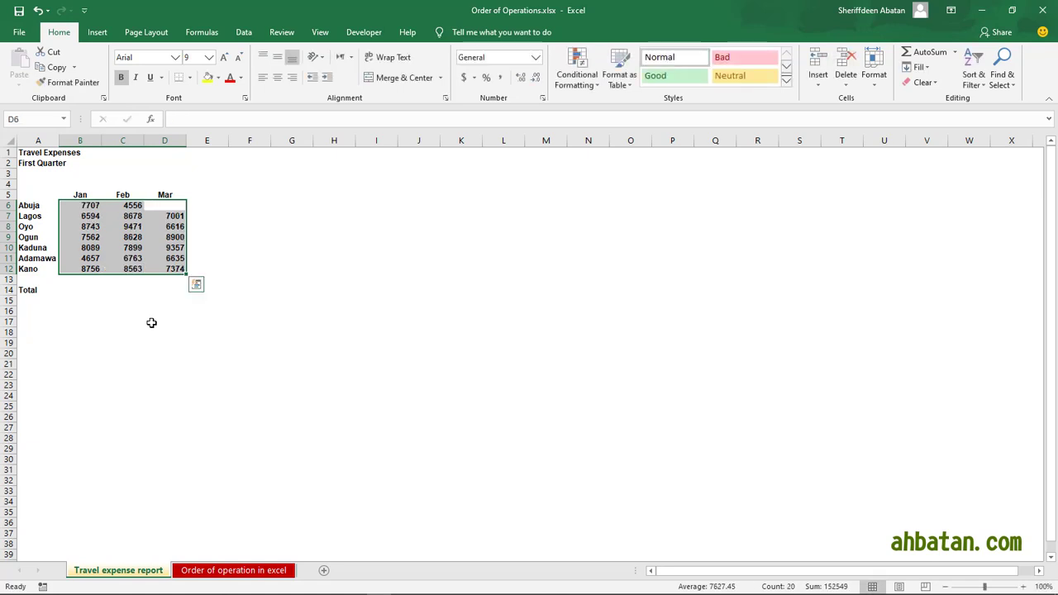
# Enter 9867 as Abuja's March expense in the selected range
pyautogui.write('98675')
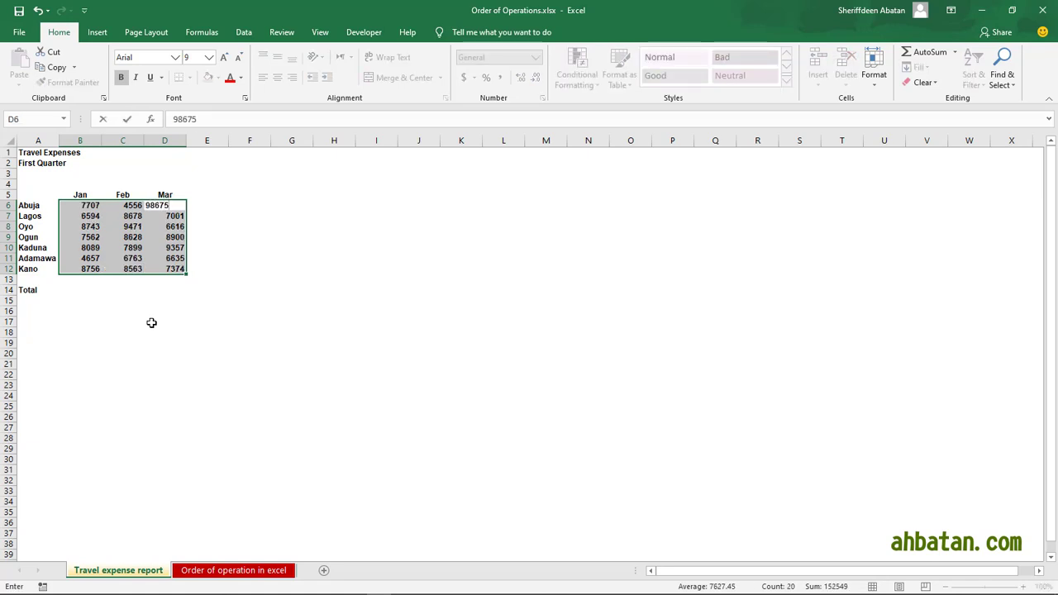
pyautogui.press('BackSpace')
pyautogui.press('Return')
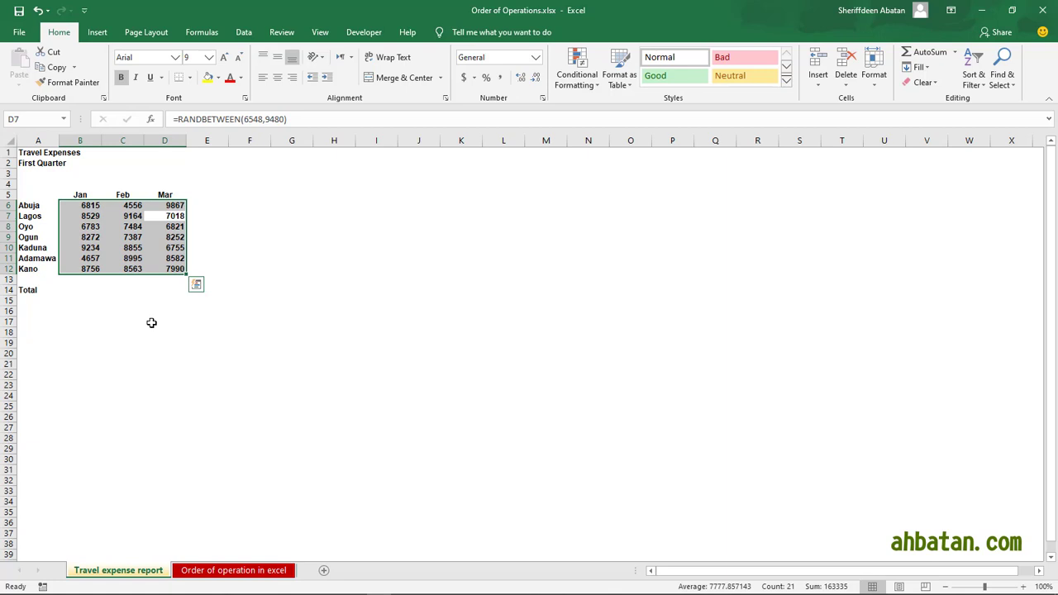
# Enter the expression 2+3*4 as plain text in cell G7 of the Order of operation in excel sheet
pyautogui.click(233, 574)
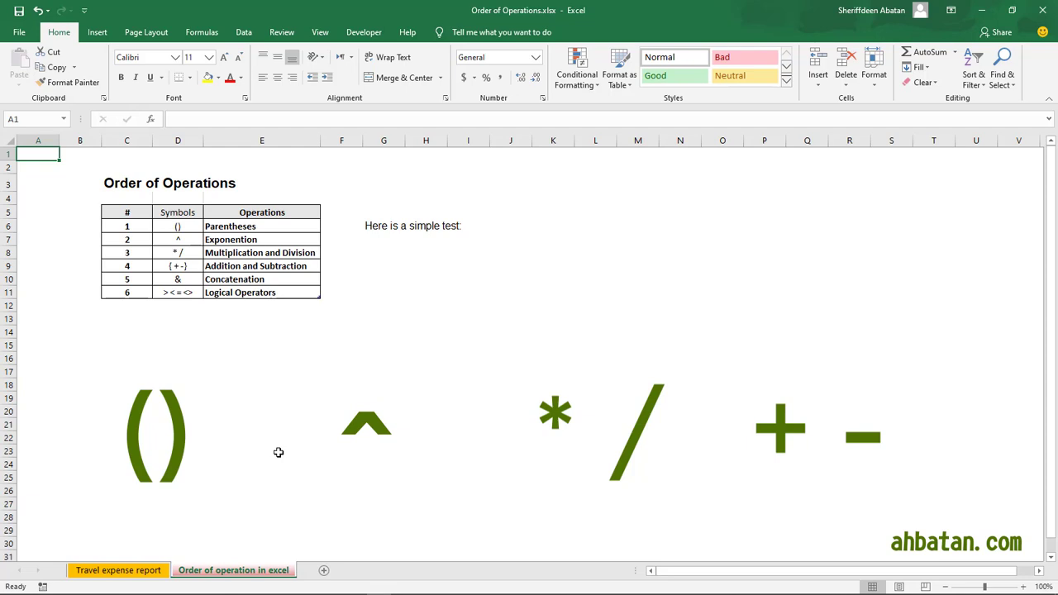
pyautogui.click(373, 243)
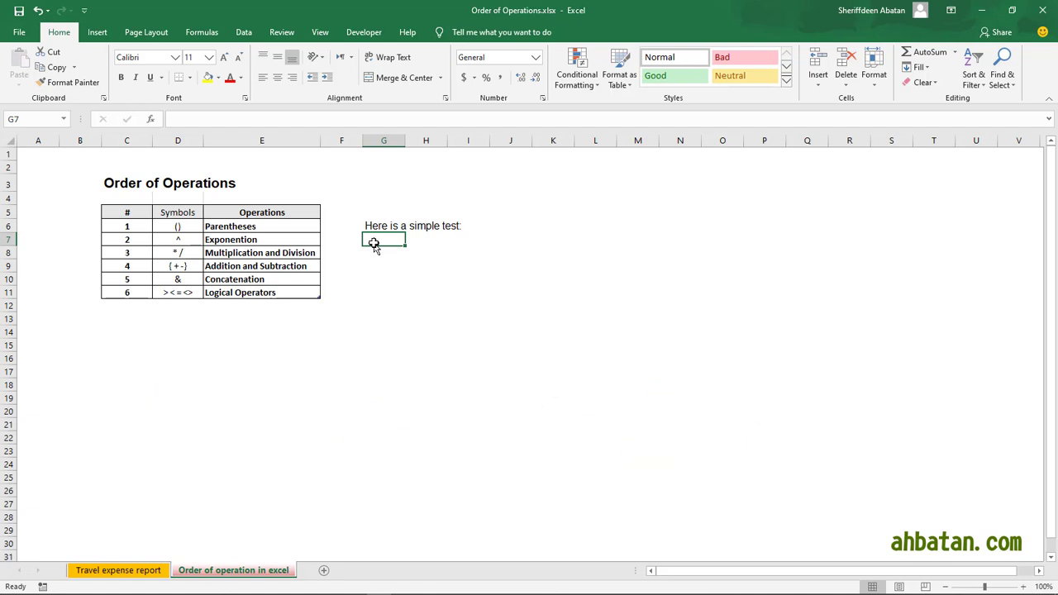
pyautogui.write('2')
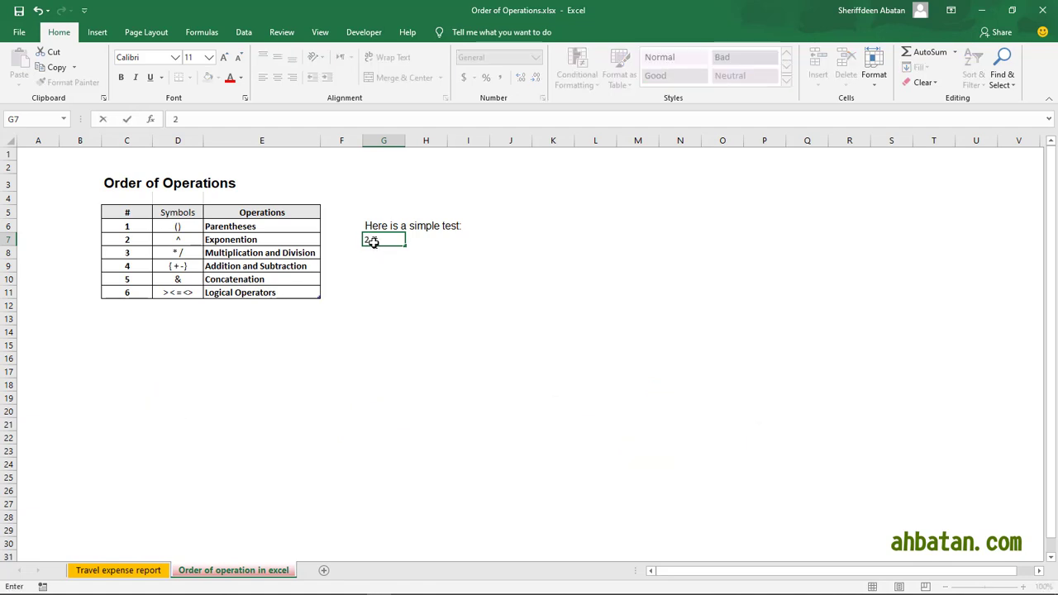
pyautogui.write('+3*4')
# Calculate 2+3*4 with a formula in cell H7, and select the cell to check the formula
pyautogui.click(436, 241)
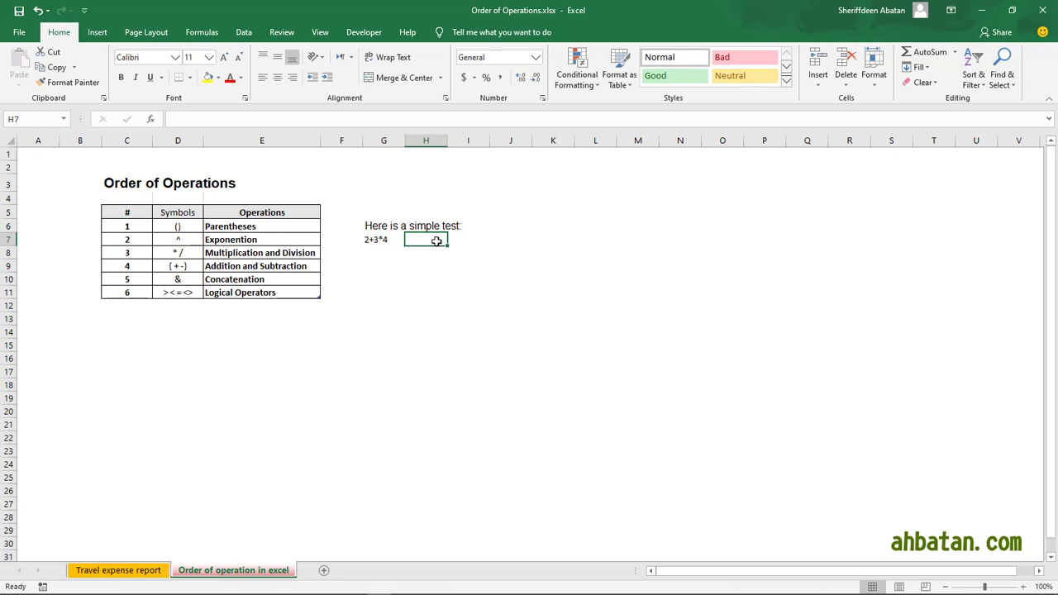
pyautogui.write('+')
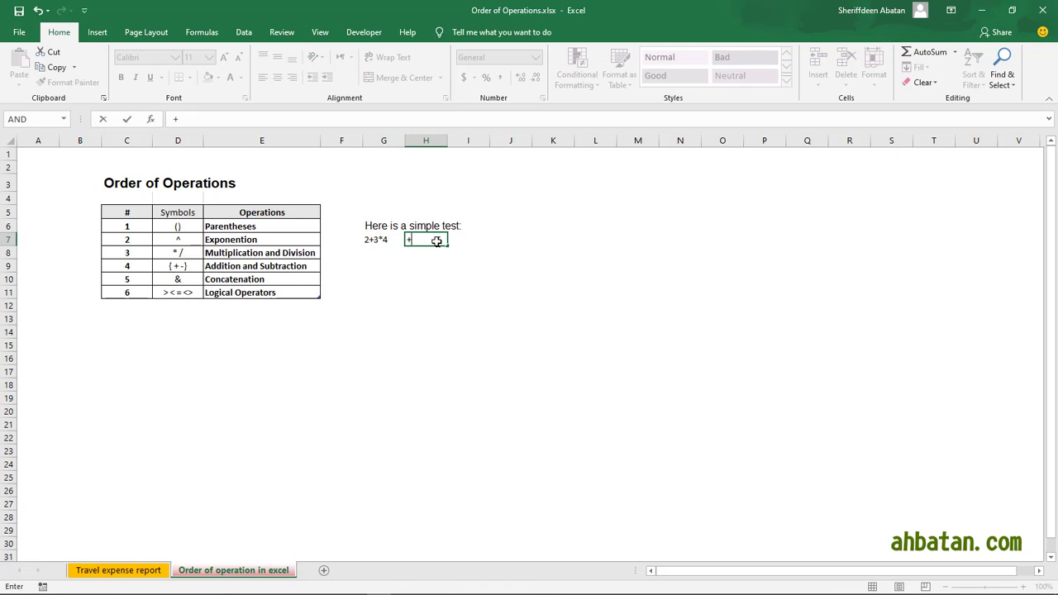
pyautogui.write('2+3*4')
pyautogui.press('Return')
pyautogui.click(430, 239)
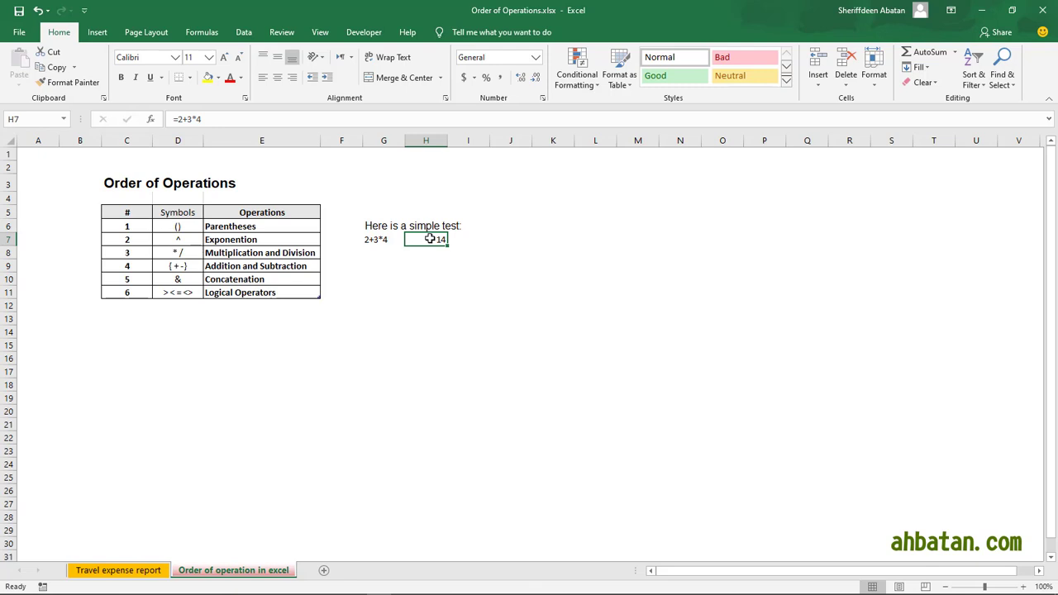
# Enter the expression (2+3)*4 as plain text in cell G9
pyautogui.click(377, 266)
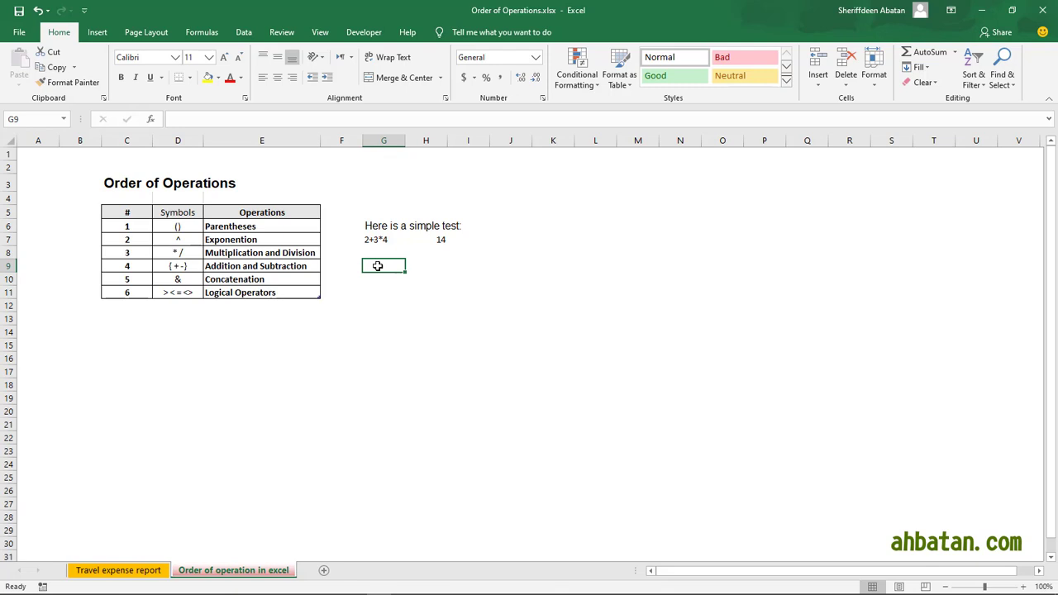
pyautogui.write('(')
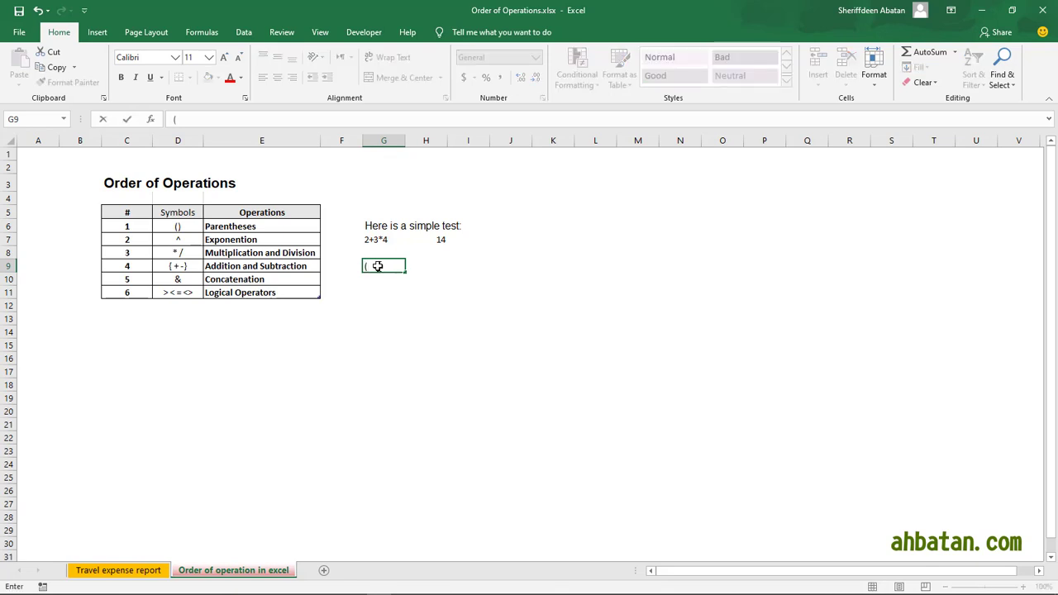
pyautogui.write('2+3)*4')
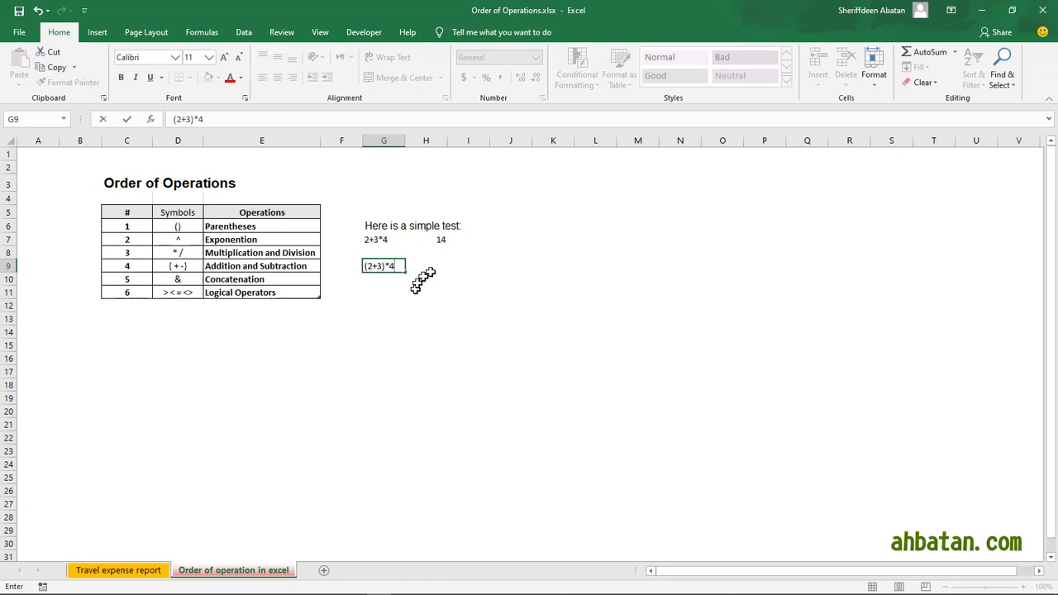
# Calculate the expression in cell H9 with the formula =(2+3)*4, and select the cell to check it
pyautogui.click(438, 265)
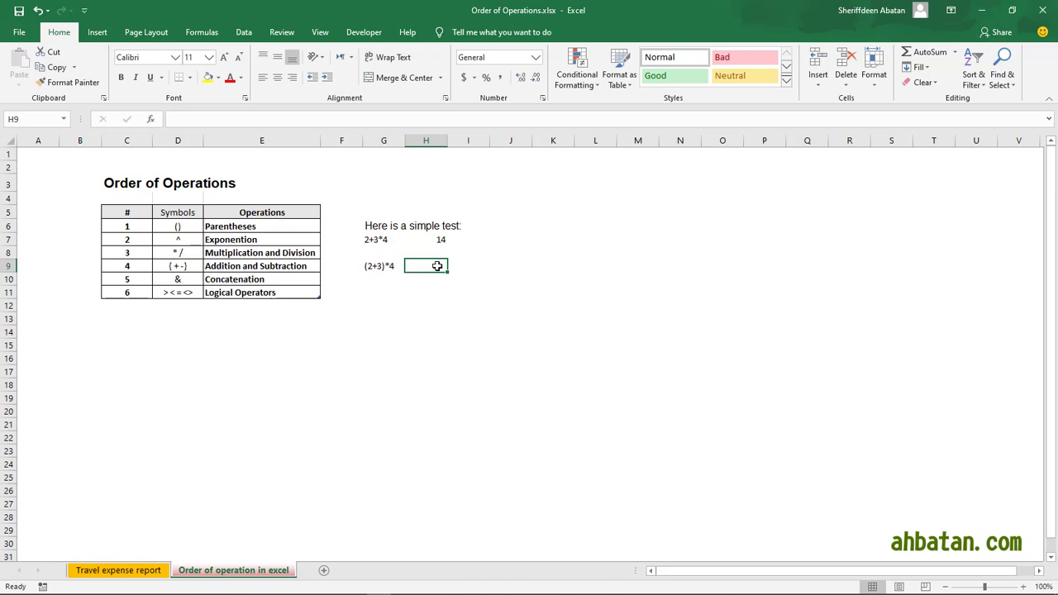
pyautogui.write('+')
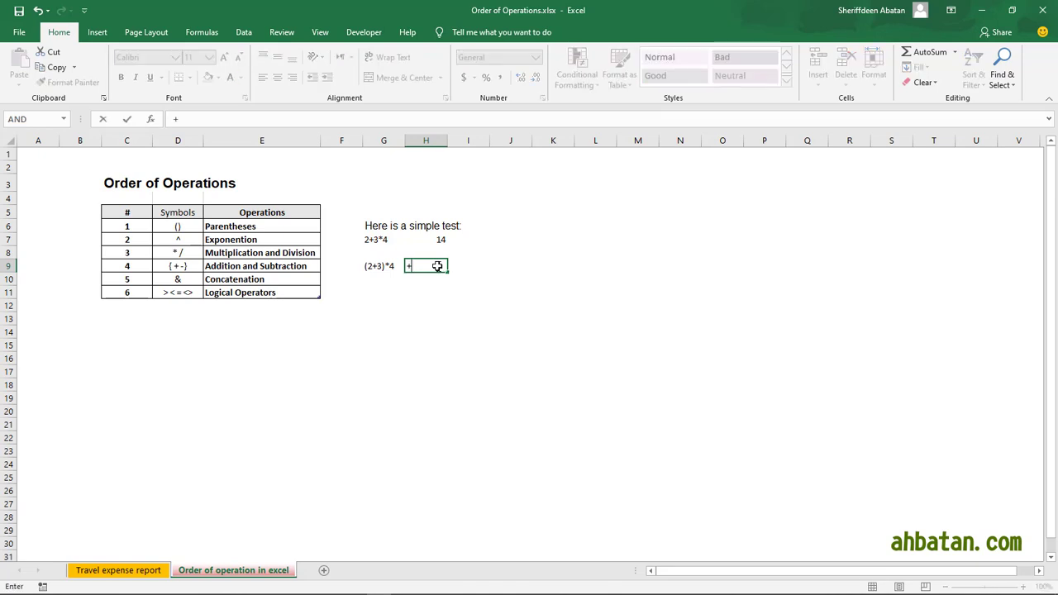
pyautogui.press('BackSpace')
pyautogui.write('=(2+3)*4')
pyautogui.press('Return')
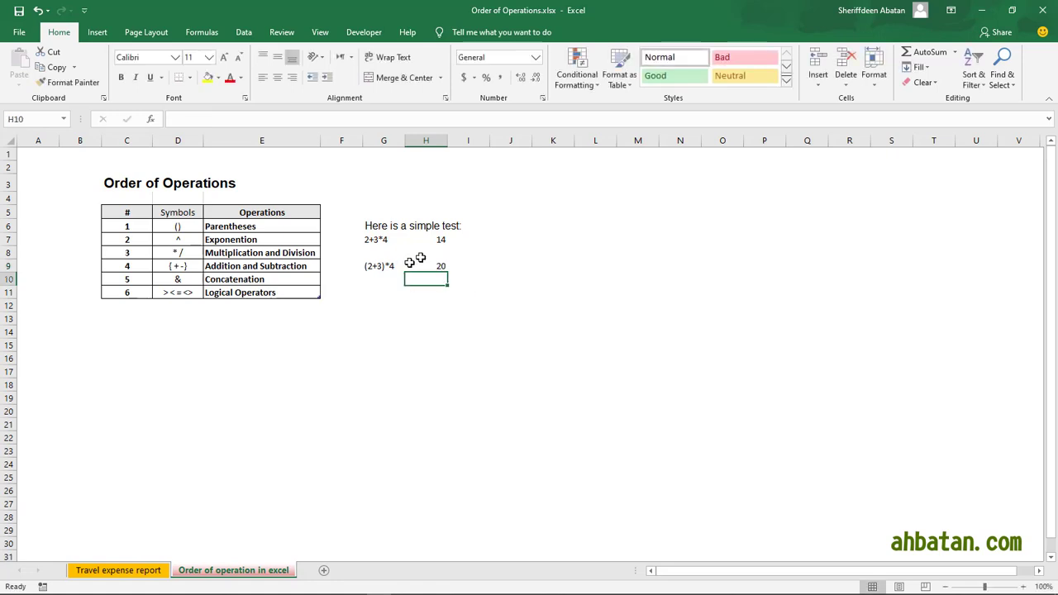
pyautogui.click(438, 264)
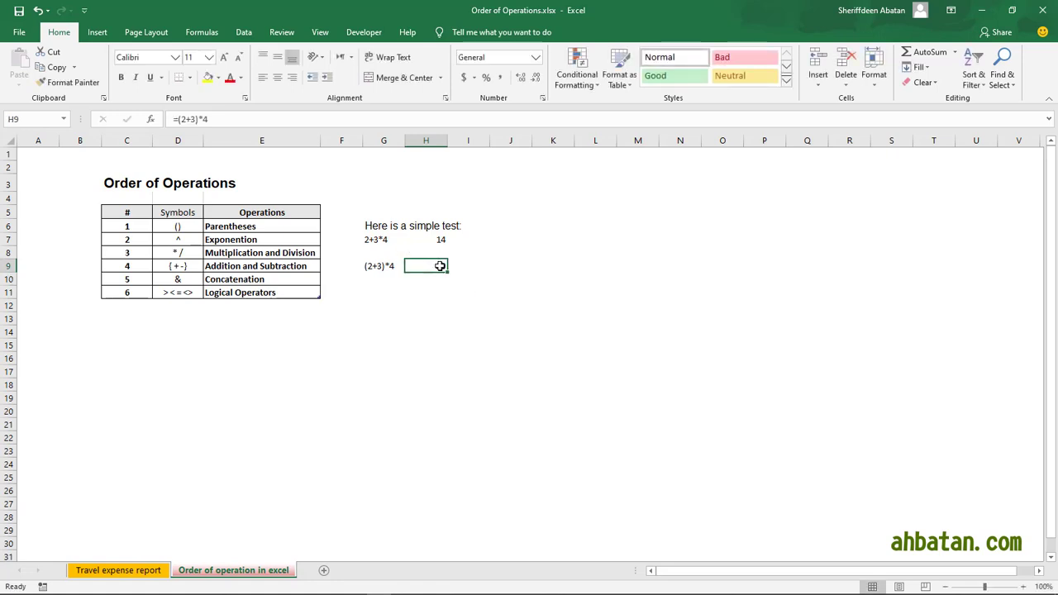